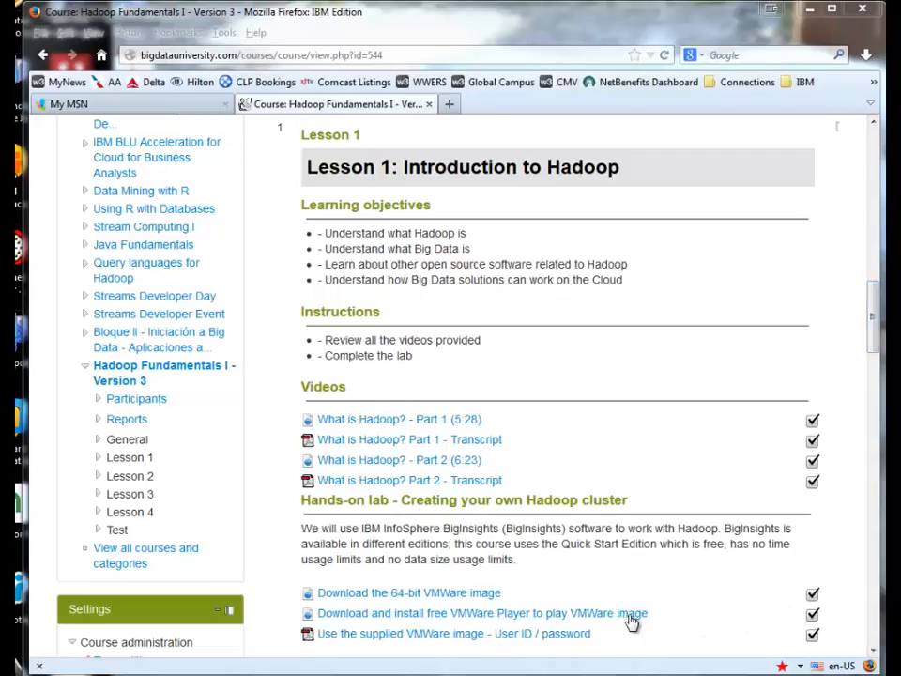
Step: Follow the 'Download the 64-bit VMWare image' link in Lesson 1's Hands-on lab
click(428, 602)
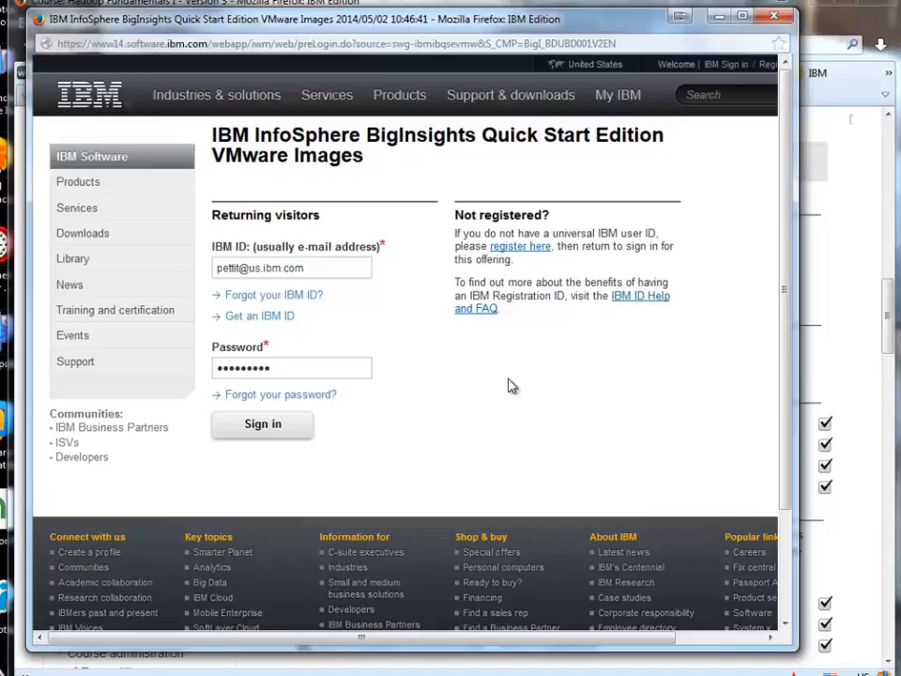
Step: Sign in to the IBM download site with the IBM ID and password
click(342, 268)
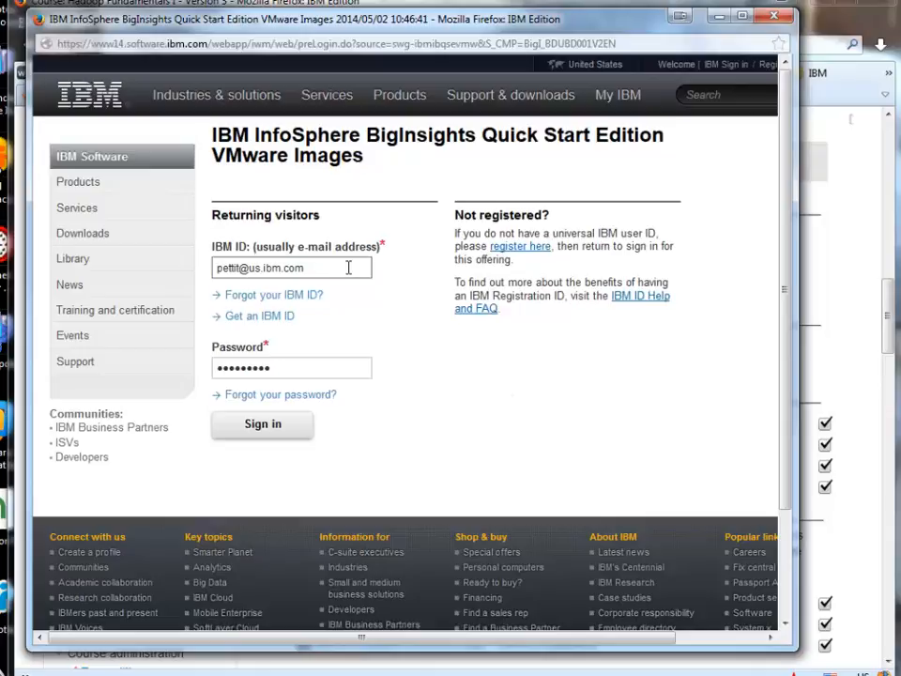
click(314, 367)
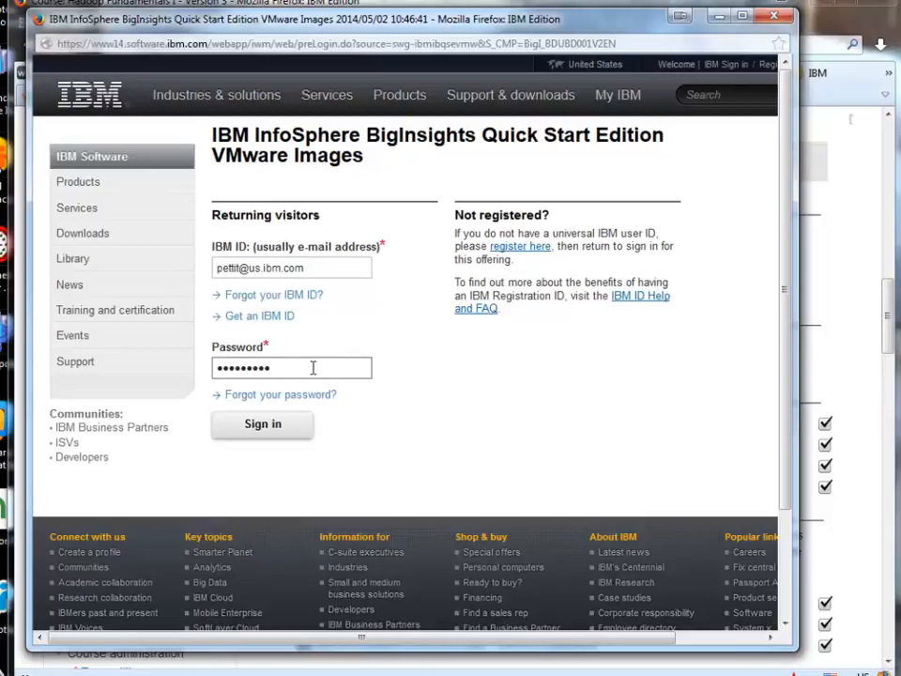
click(276, 435)
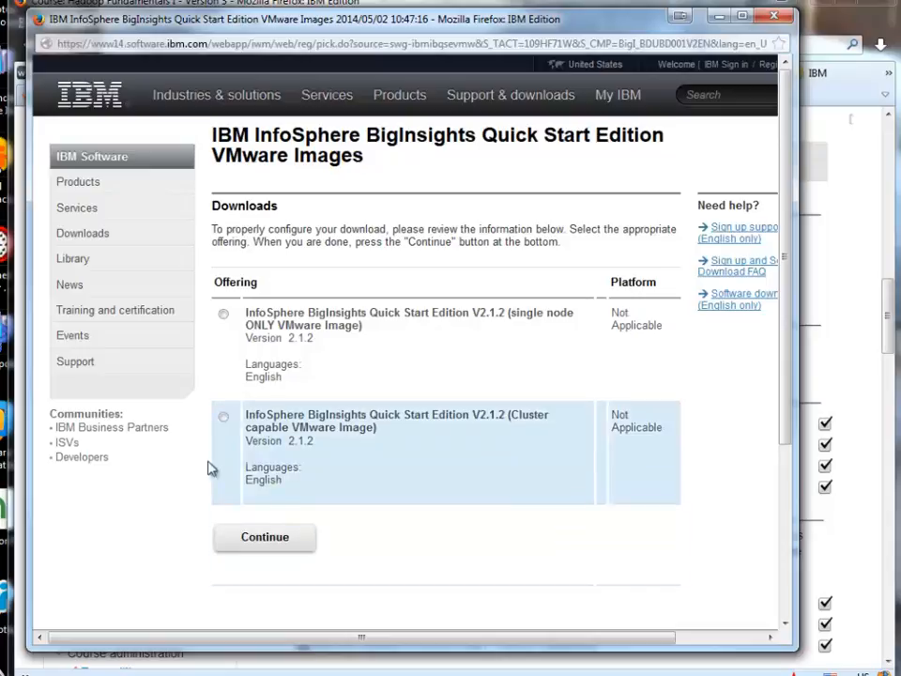
Step: Choose the V2.1.2 Cluster capable VMware Image offering and continue to the questionnaire
click(223, 416)
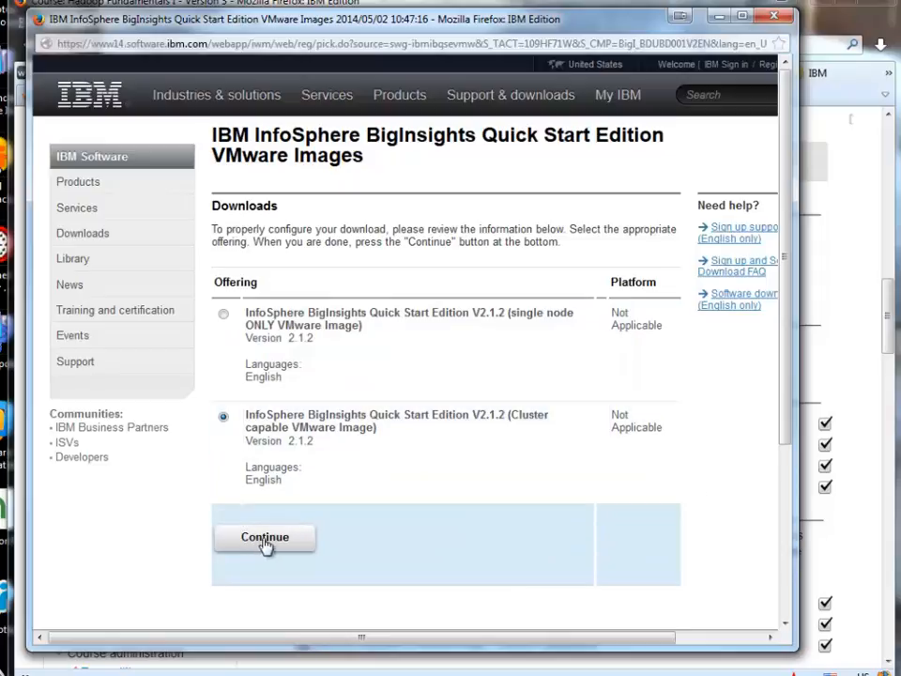
click(266, 543)
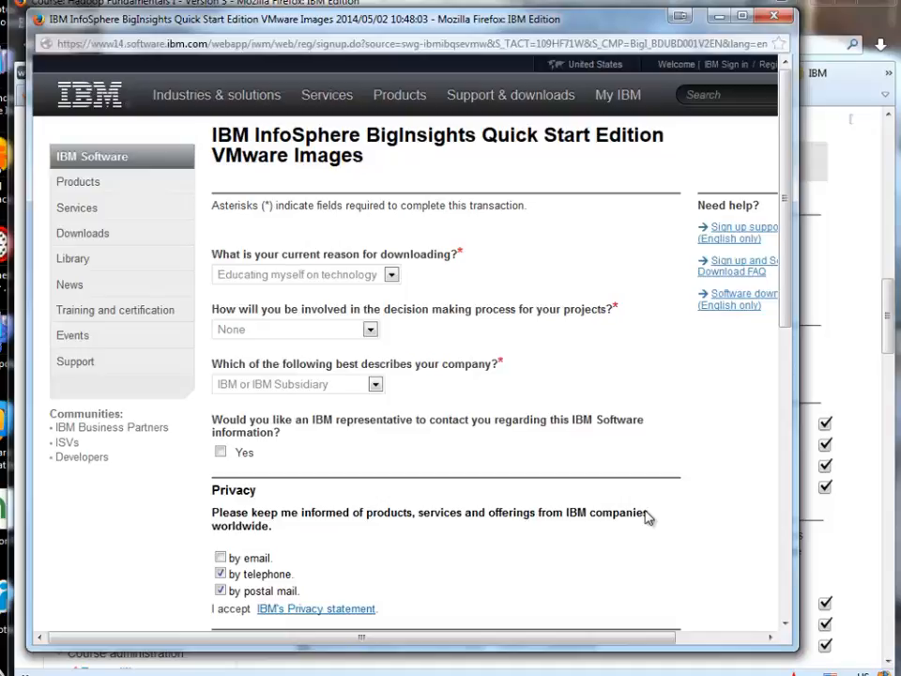
Step: Untick telephone and postal mail contact, agree to the license, and confirm
scroll(647, 518, down, 4)
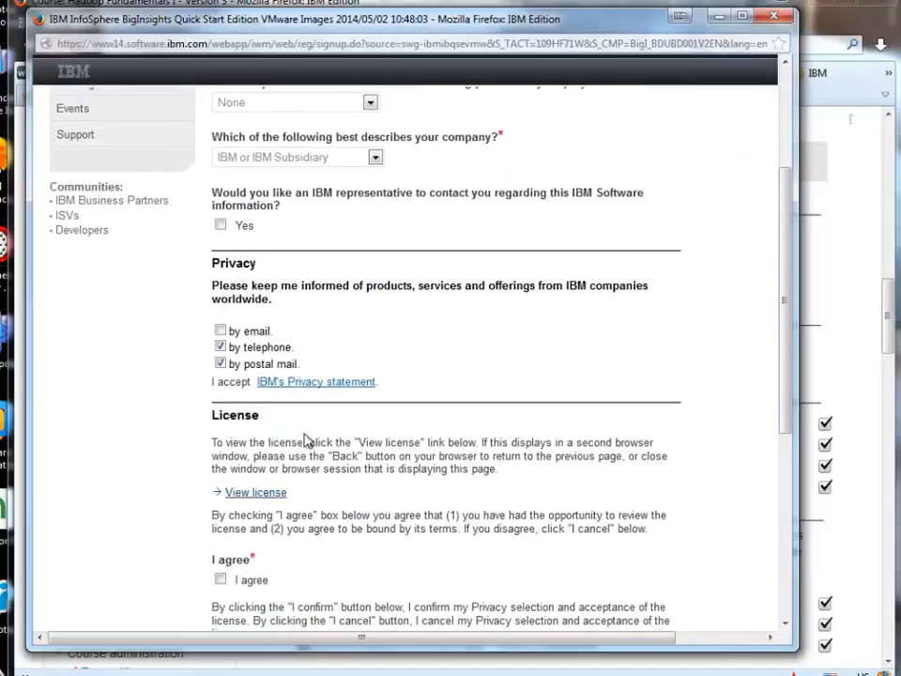
click(221, 346)
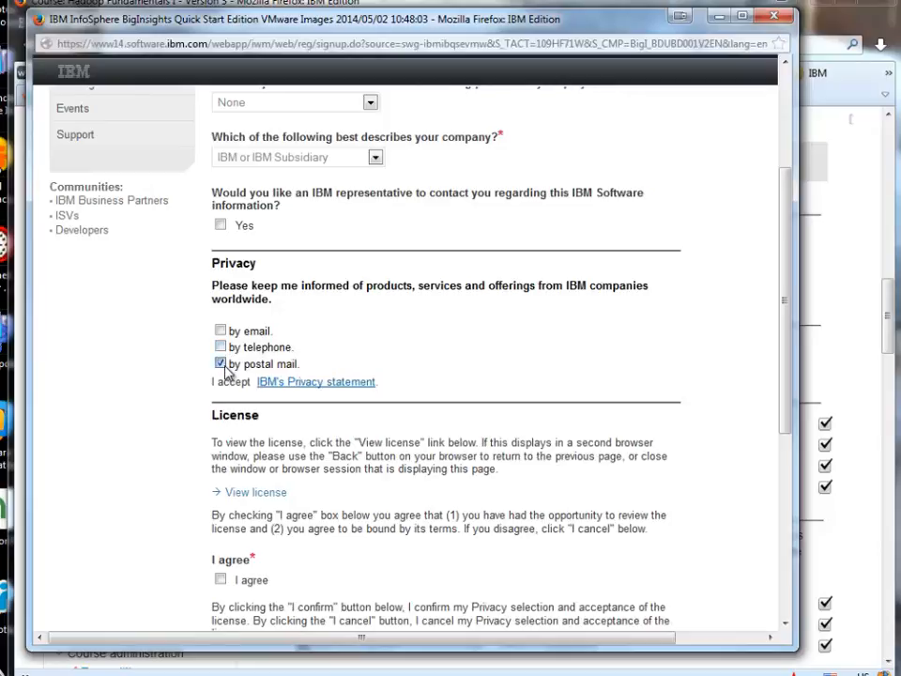
click(221, 362)
click(221, 580)
scroll(528, 520, down, 4)
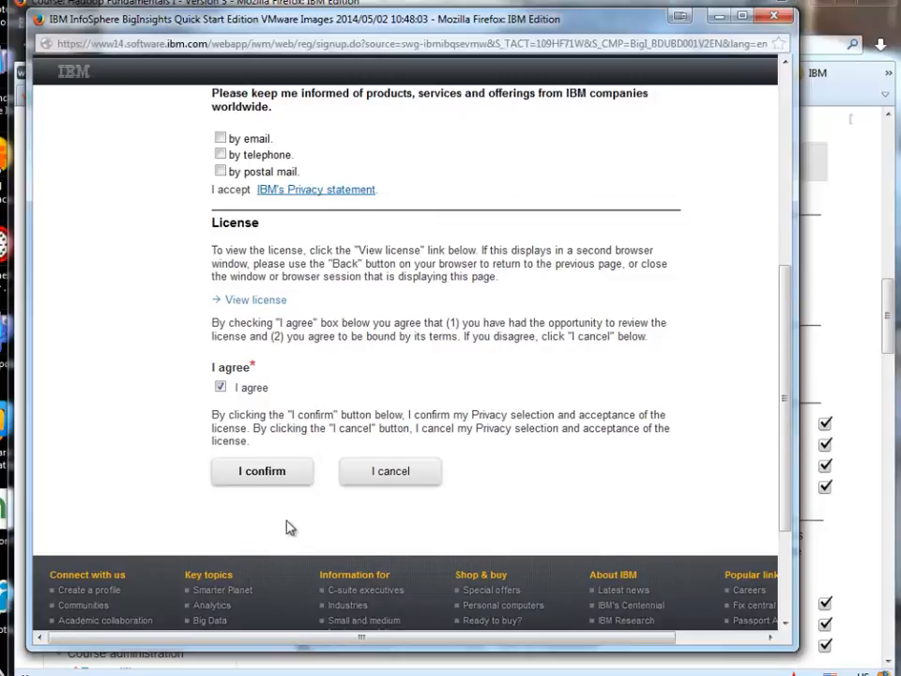
click(250, 481)
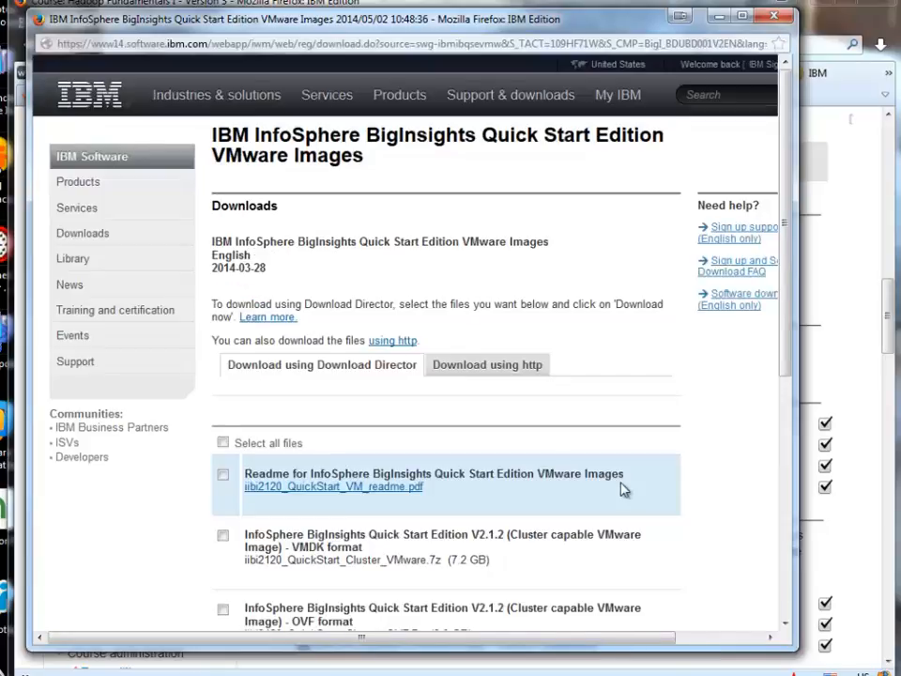
Step: Tick the 7.2 GB VMDK file iibi2120_QuickStart_Cluster_VMware.7z and start Download now
scroll(625, 489, down, 3)
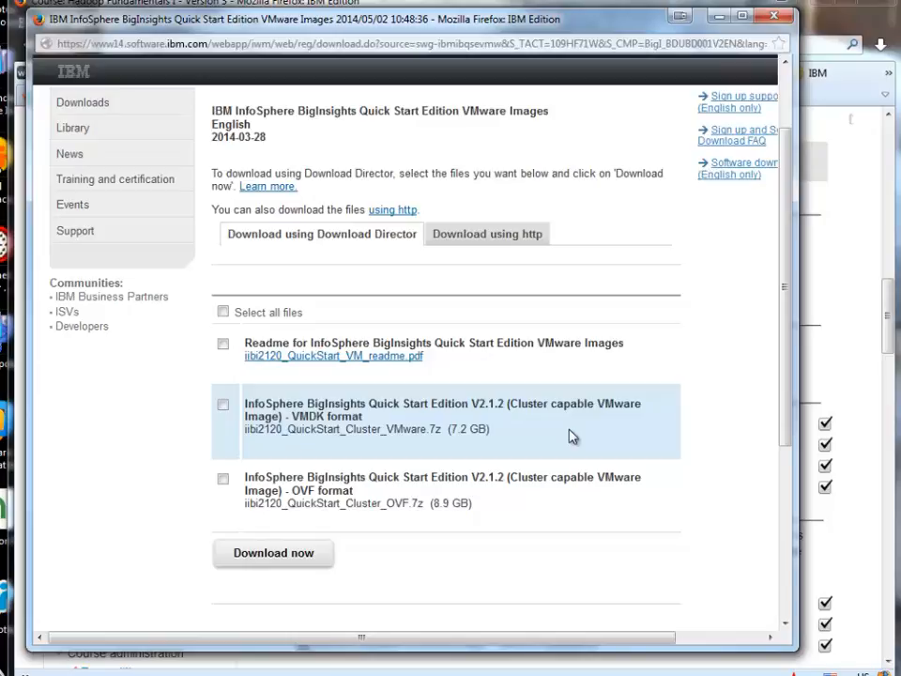
click(223, 405)
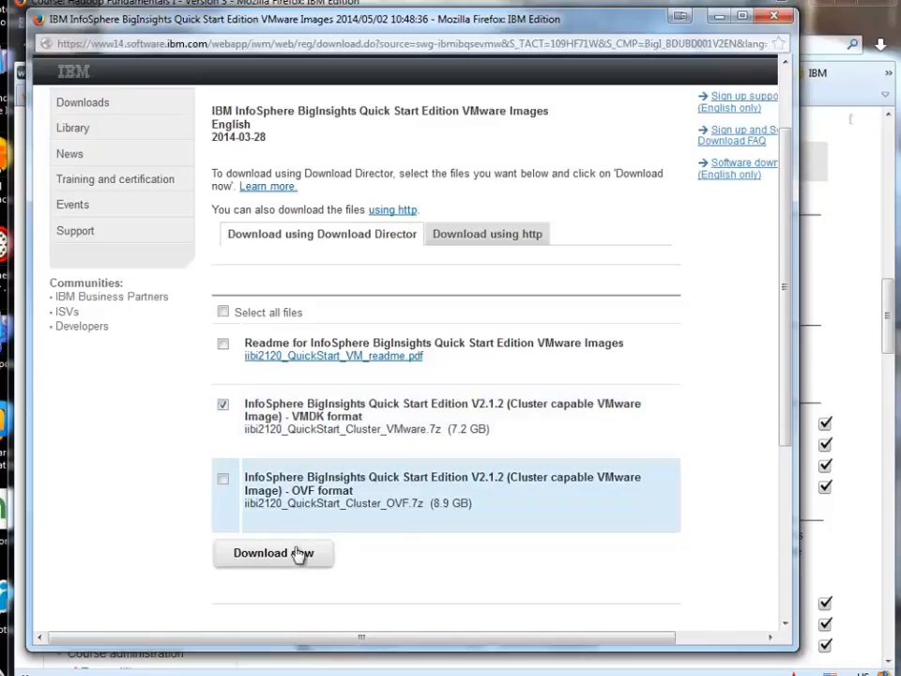
click(297, 560)
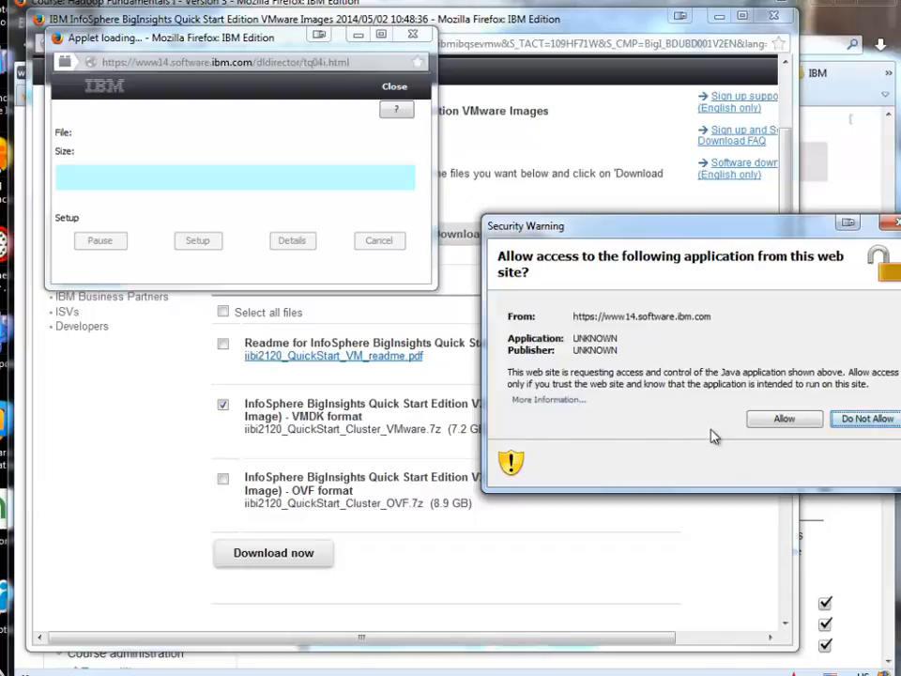
Step: Allow the Java applet, dismiss the 'Already downloaded' notice, and close Download Director
click(787, 419)
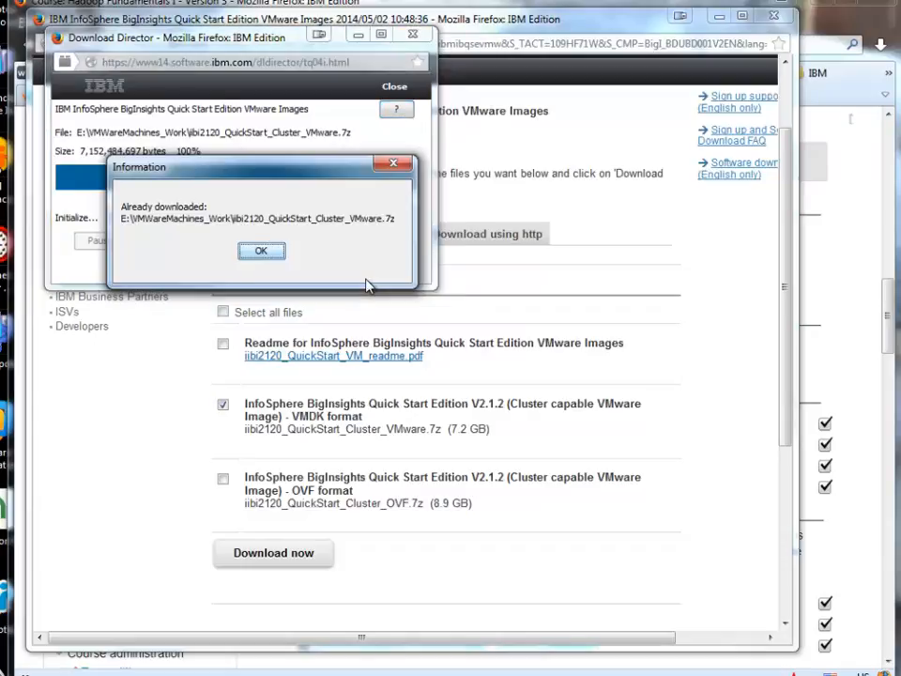
click(263, 251)
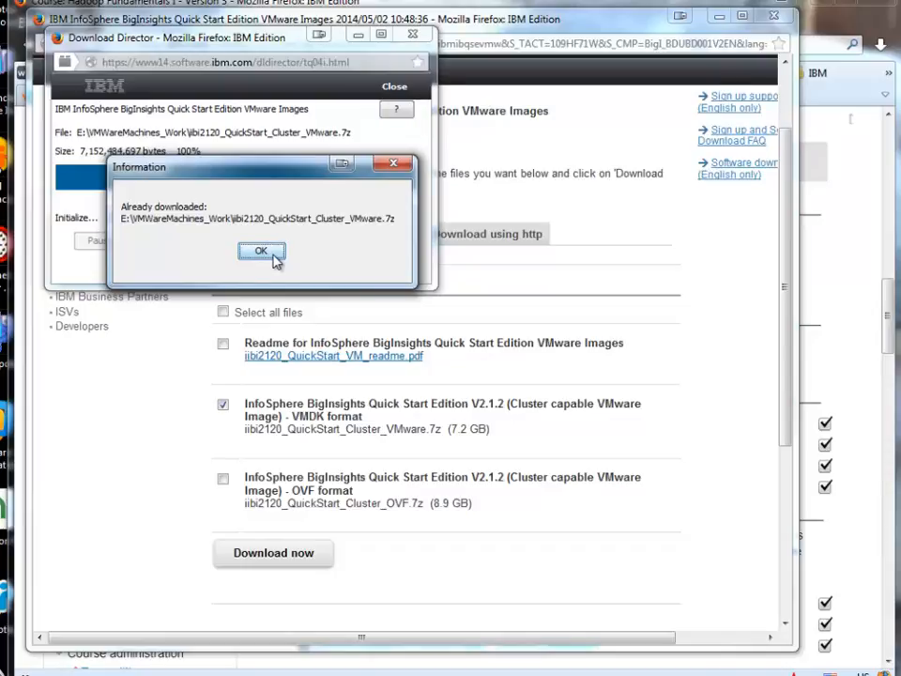
click(274, 254)
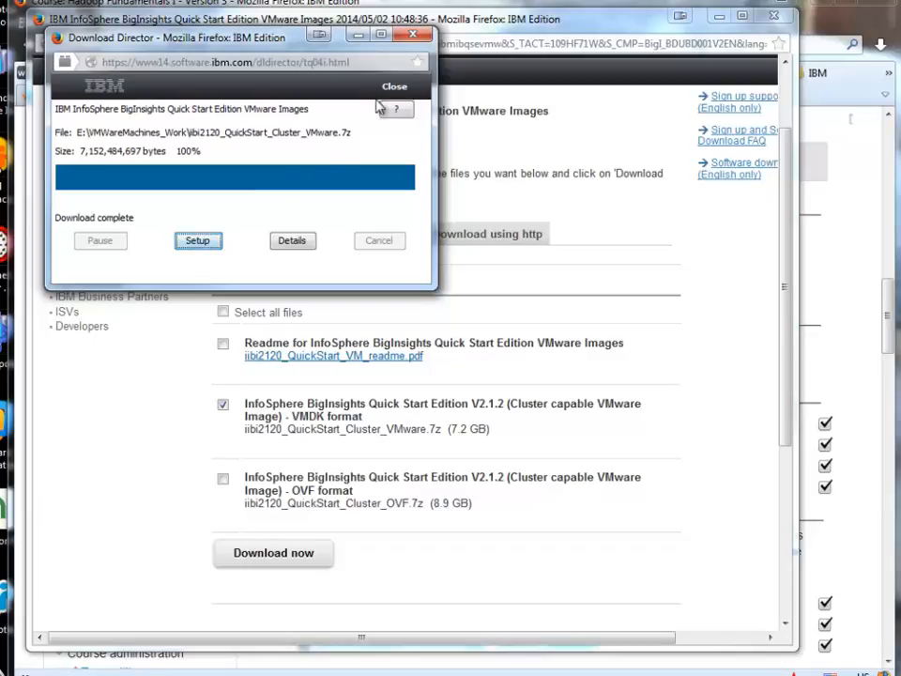
click(399, 88)
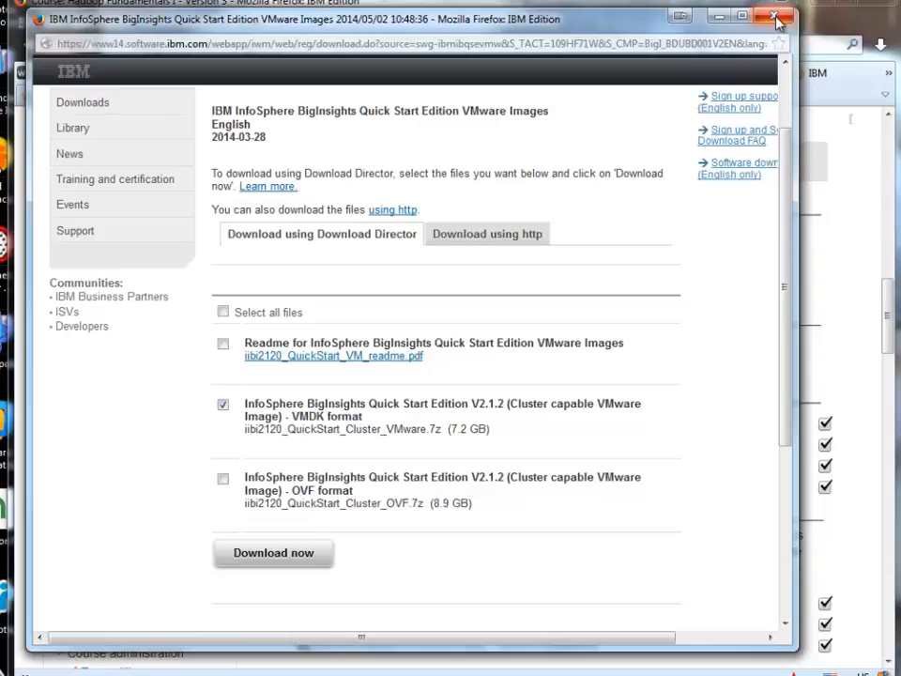
Step: Close the IBM download popup and bring up Windows Explorer on Libraries
click(776, 19)
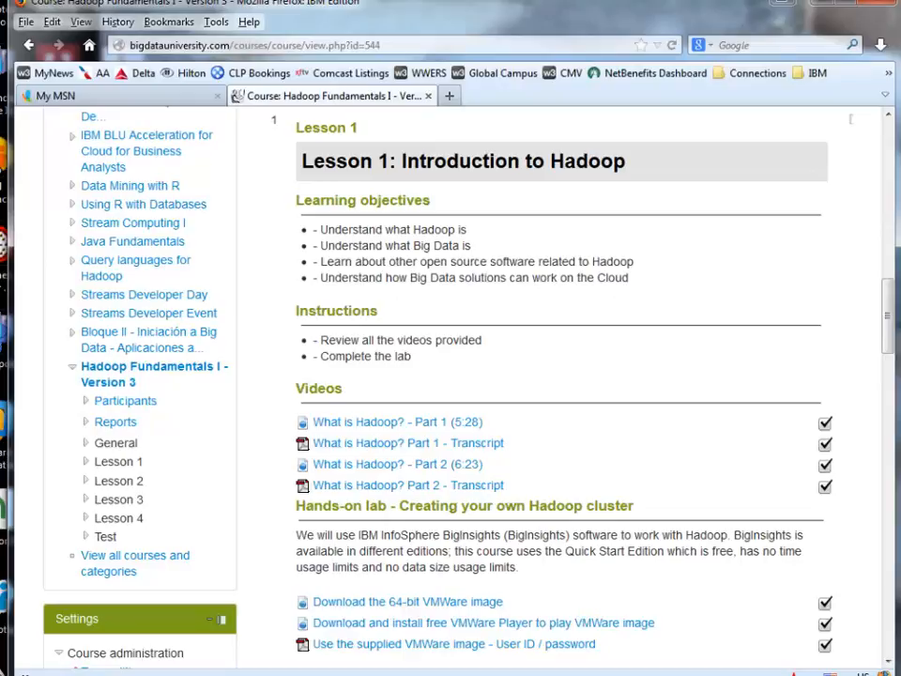
key(super+e)
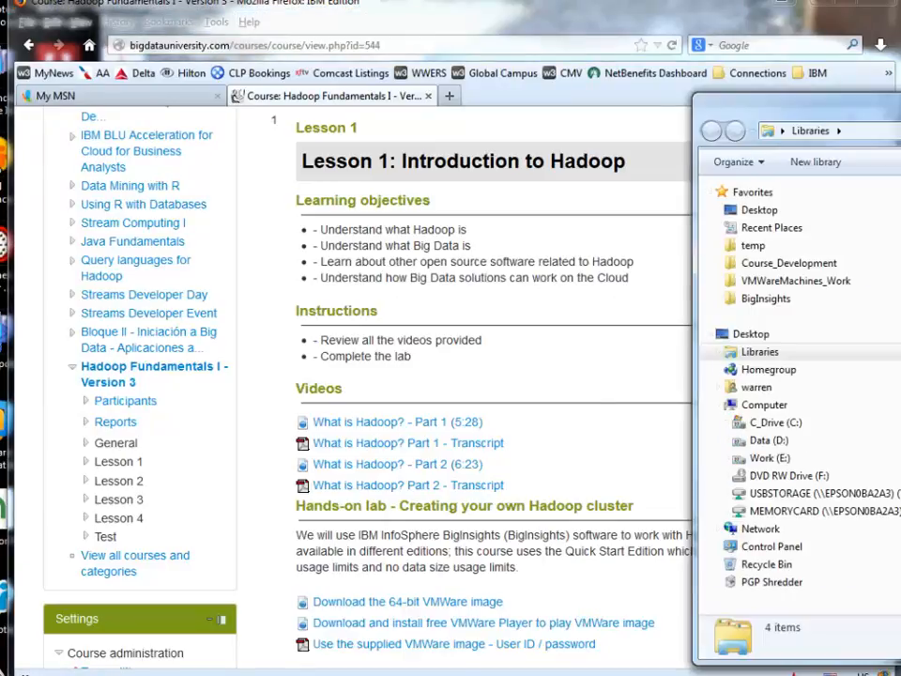
Step: Center the Explorer window and show the VMWareMachines_Work folder on Work (E:)
drag(882, 105, 436, 63)
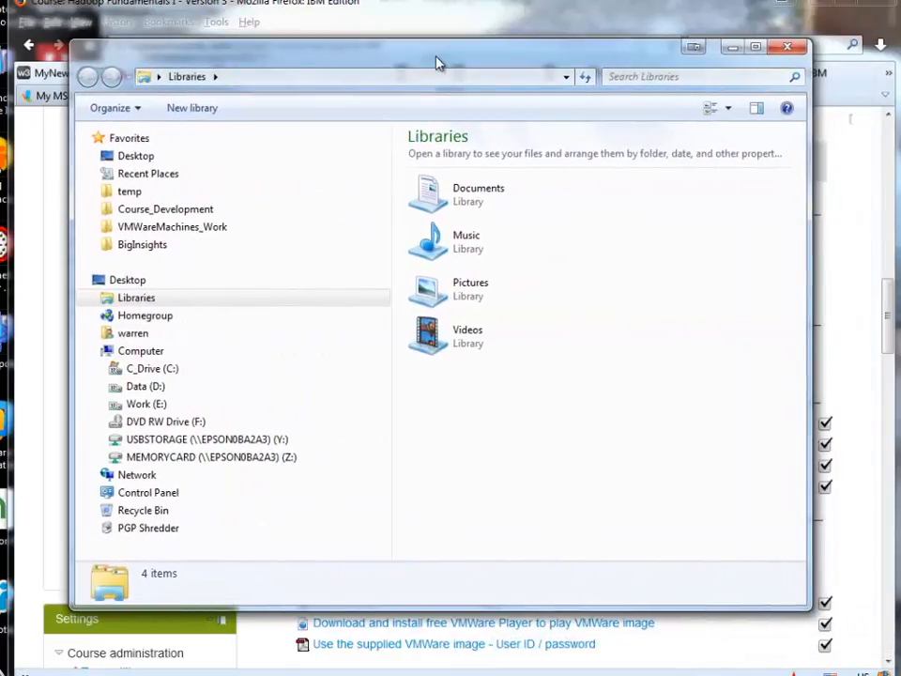
click(217, 232)
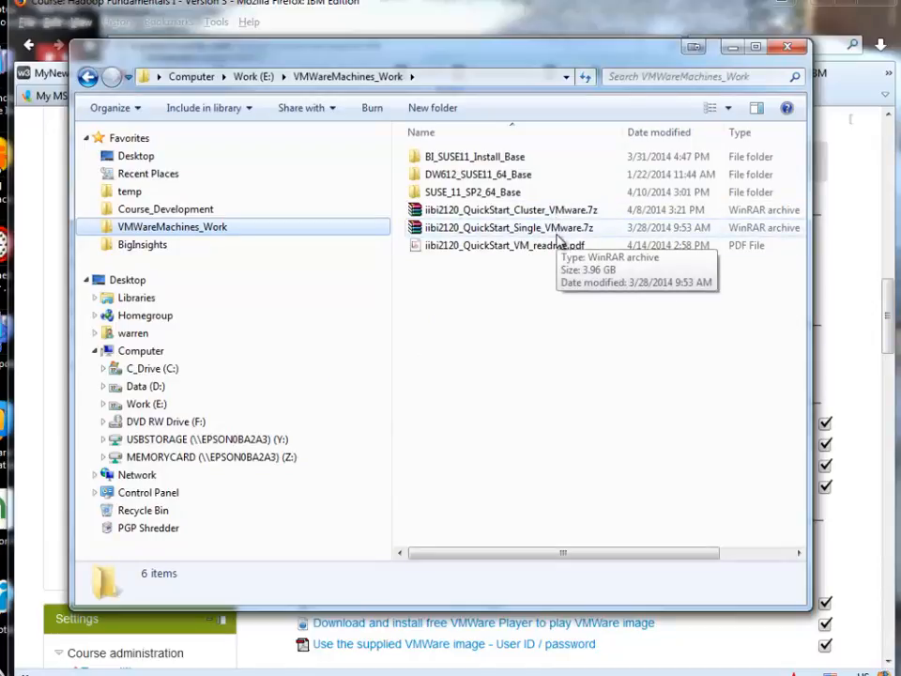
Step: Bring up the 7-Zip context submenu for iibi2120_QuickStart_Cluster_VMware.7z
click(497, 215)
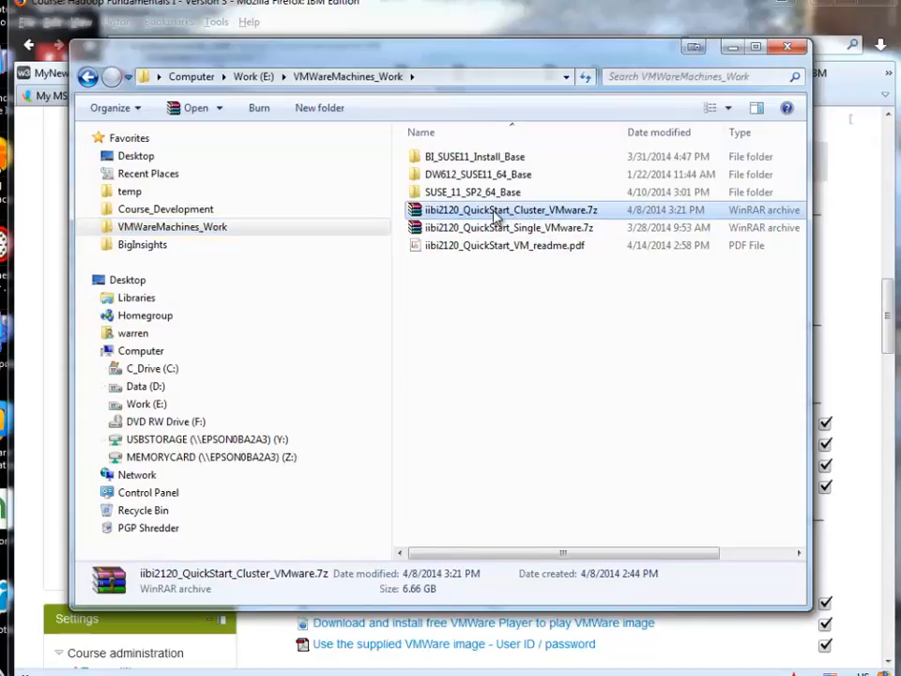
right_click(496, 216)
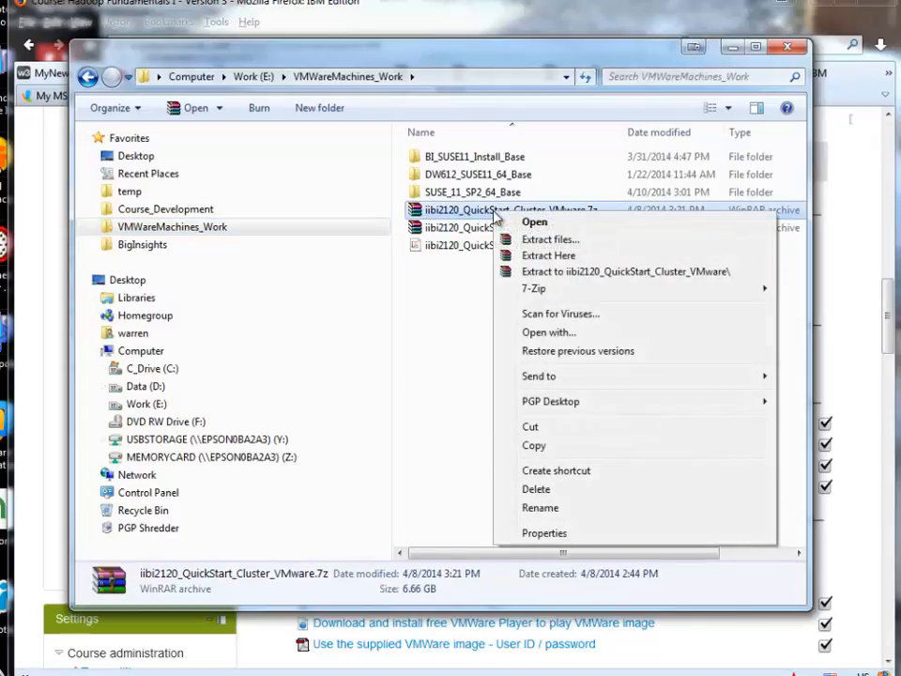
mouse_move(536, 296)
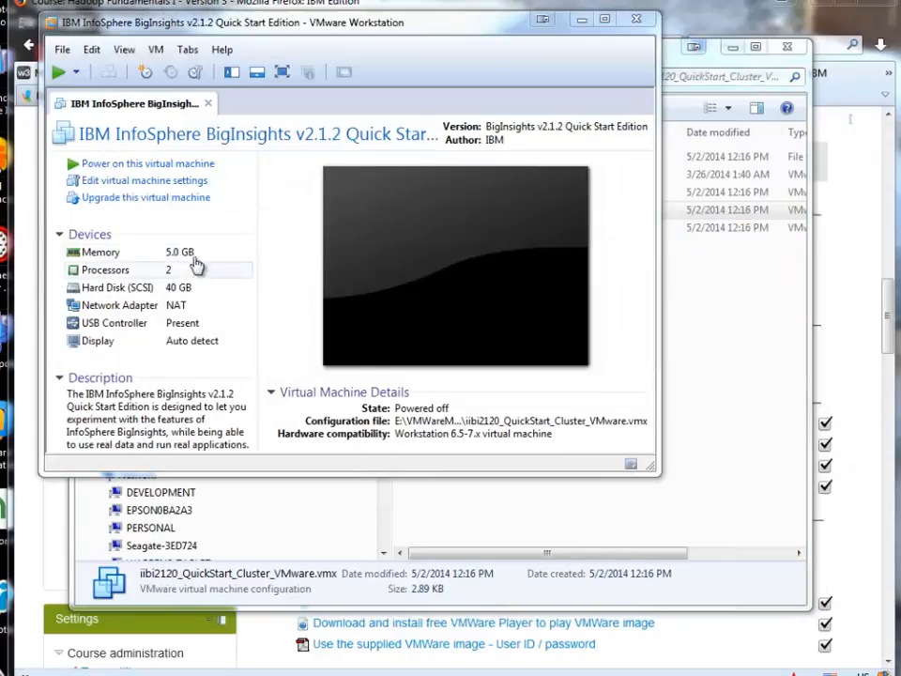
Step: Power on the IBM InfoSphere BigInsights v2.1.2 Quick Start VM in VMware Workstation
click(196, 167)
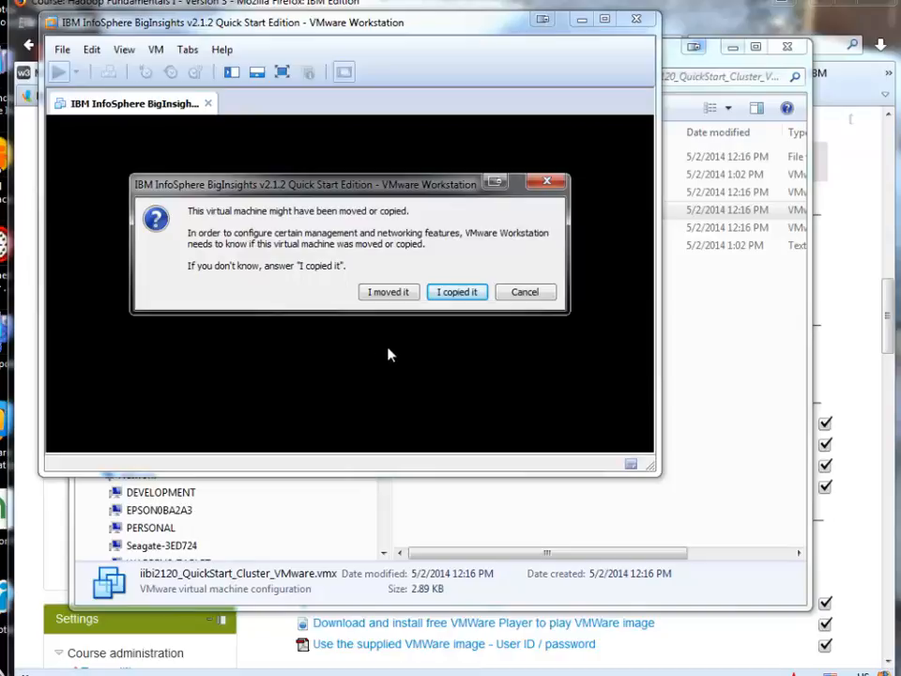
Step: Answer 'I copied it' and let the VM boot to the bivm login prompt
click(457, 293)
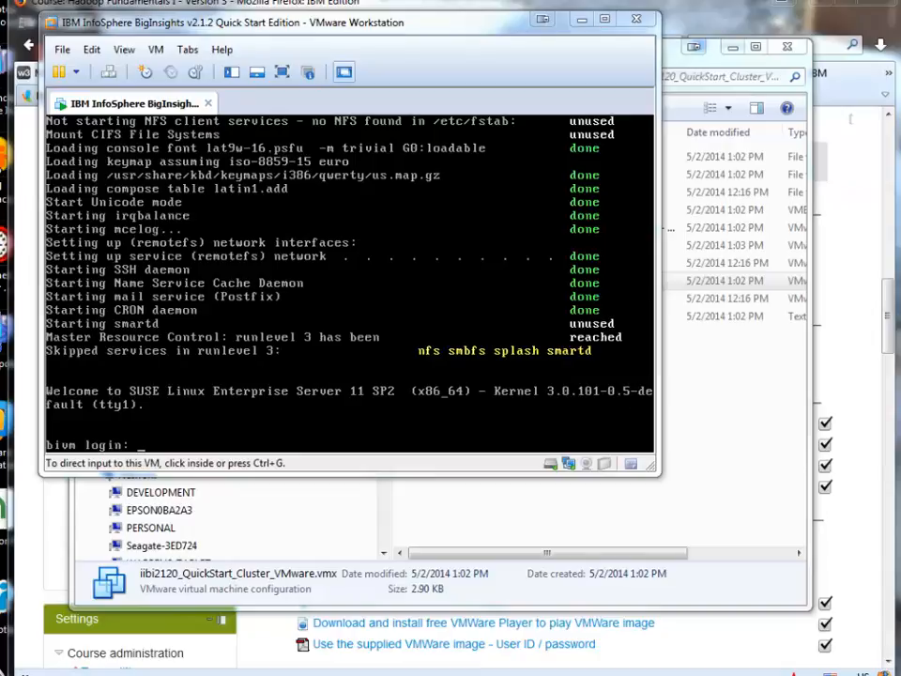
Step: Log into the BigInsights VM as root with its password to start first-run setup
click(273, 322)
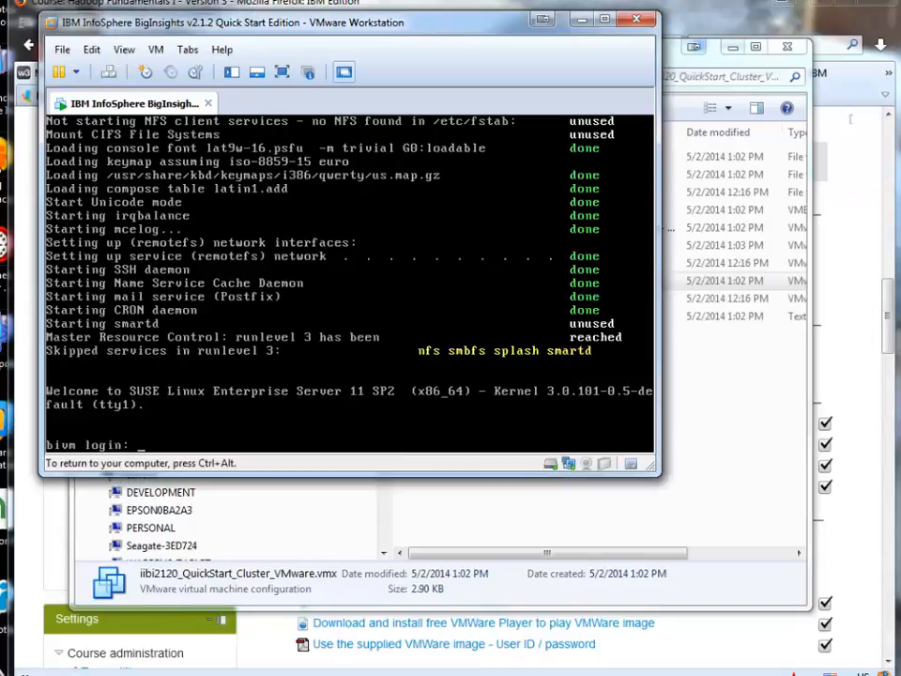
text(root)
key(Return)
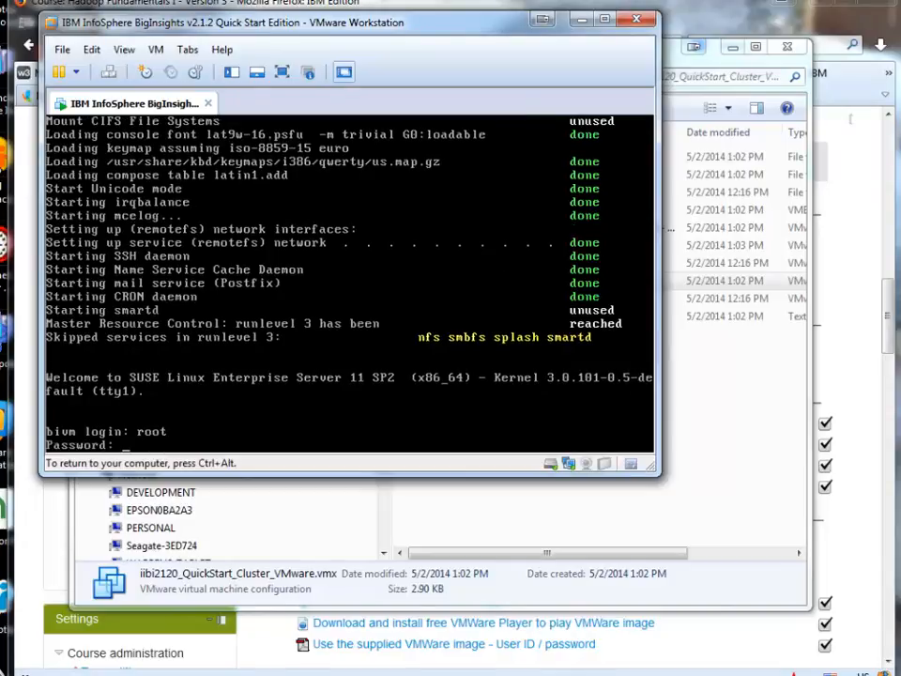
key(Return)
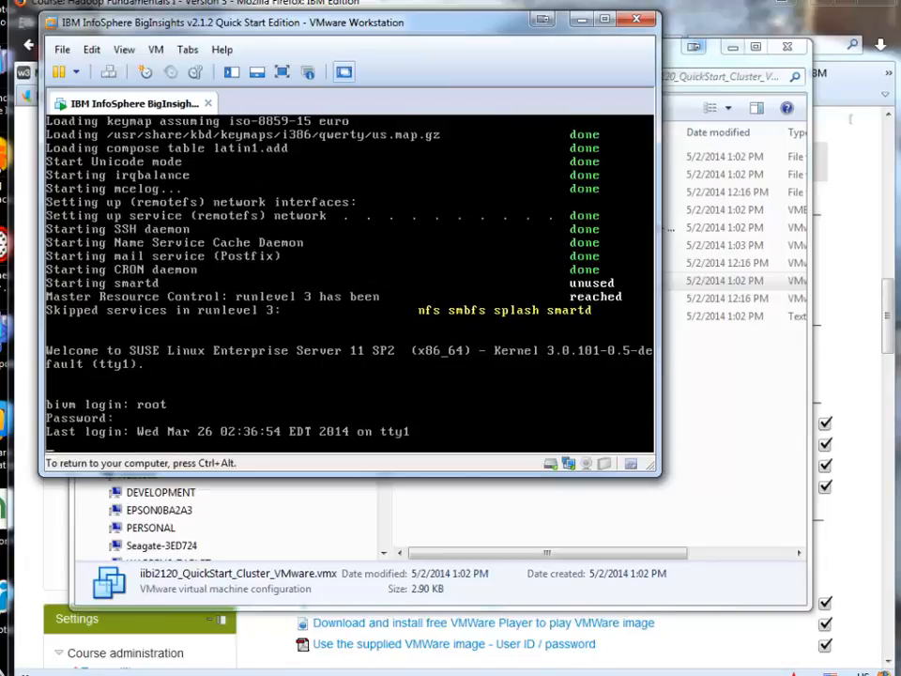
key(ctrl+alt)
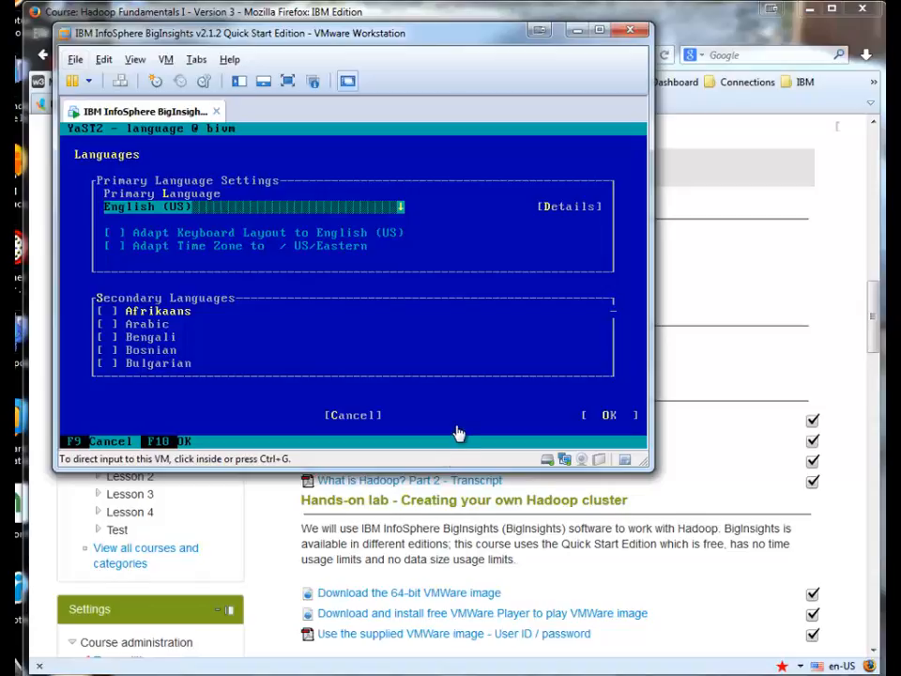
Step: Keep English (US) and acknowledge the distribution, SLES, VMware Tools and BigInsights licence screens
click(459, 433)
key(F10)
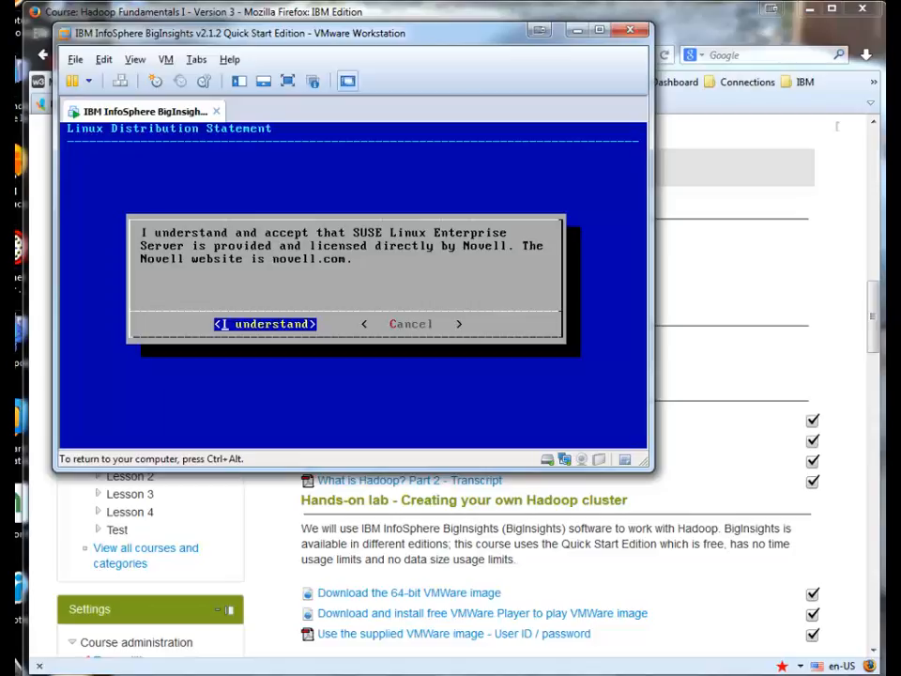
key(Return)
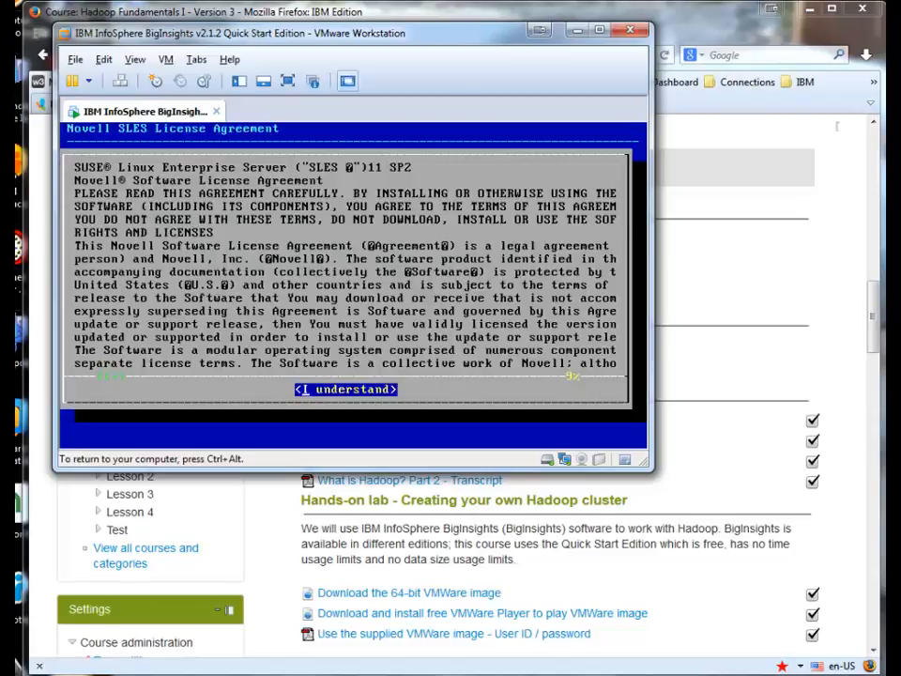
key(Return)
key(Return)
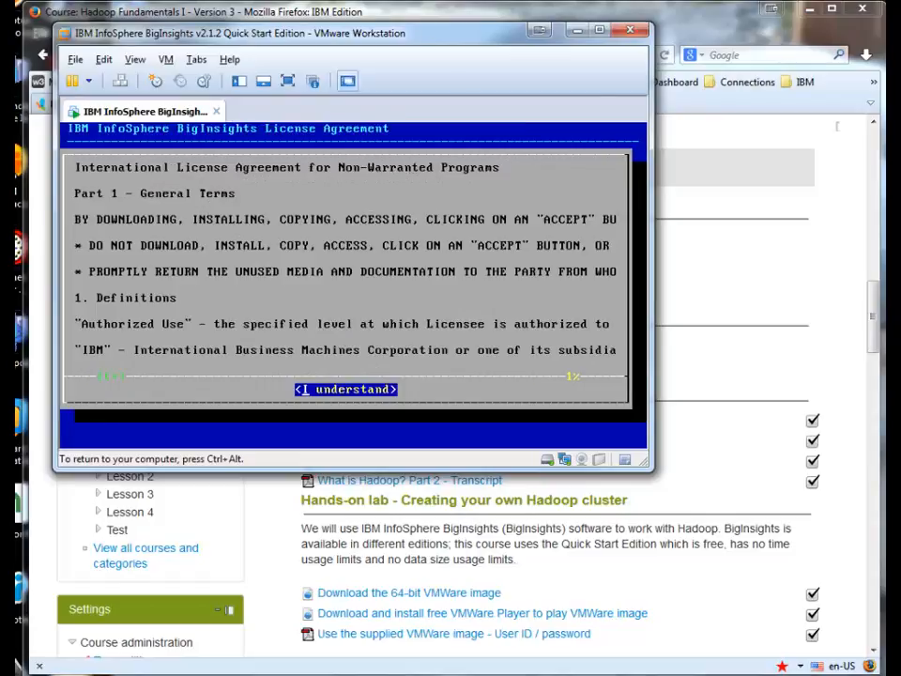
key(Return)
key(Return)
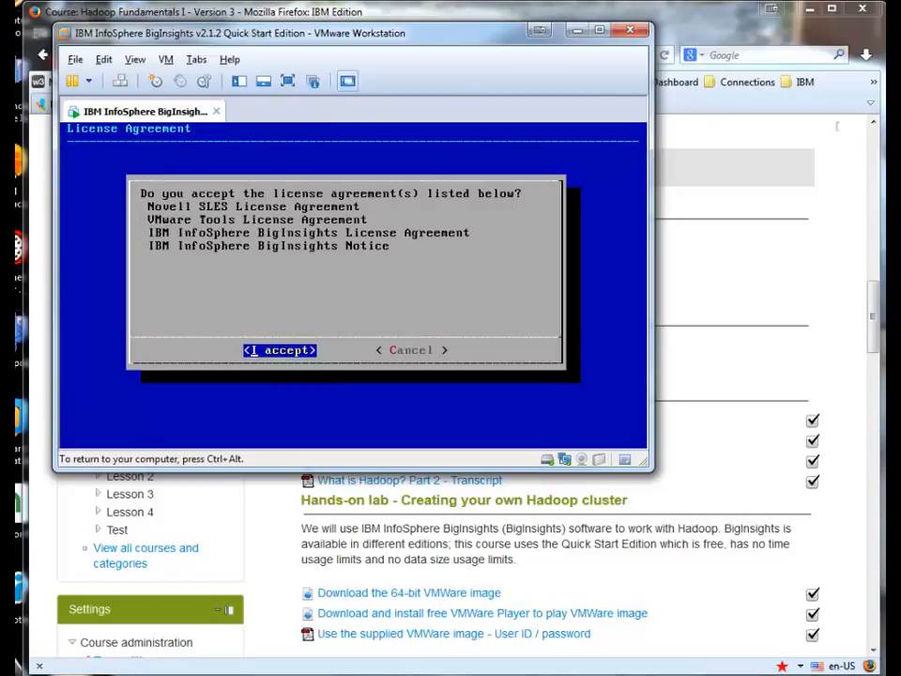
key(Return)
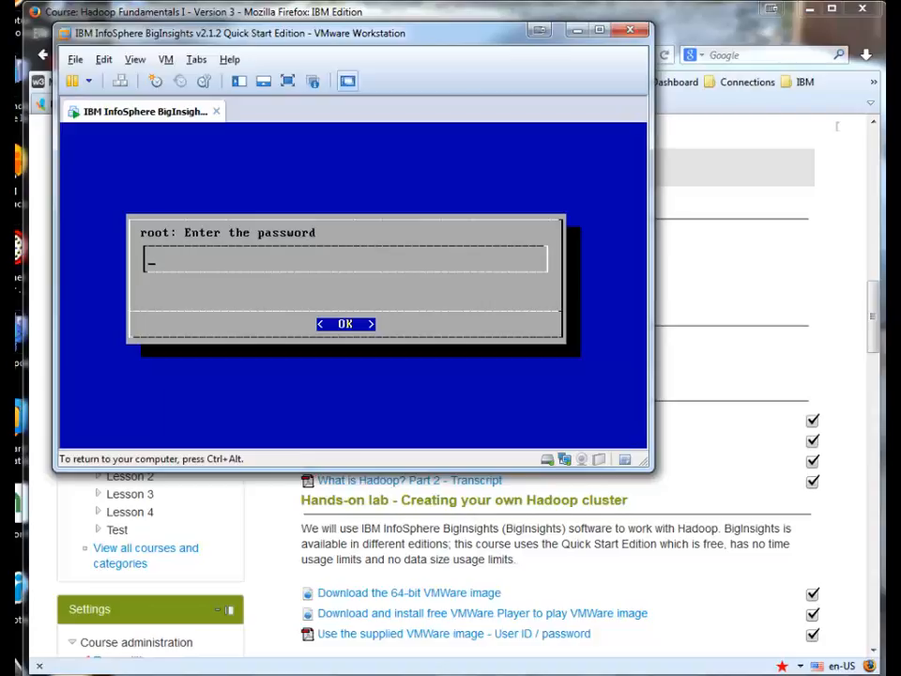
Step: Enter and confirm a new root password
text(password)
key(Return)
text(password)
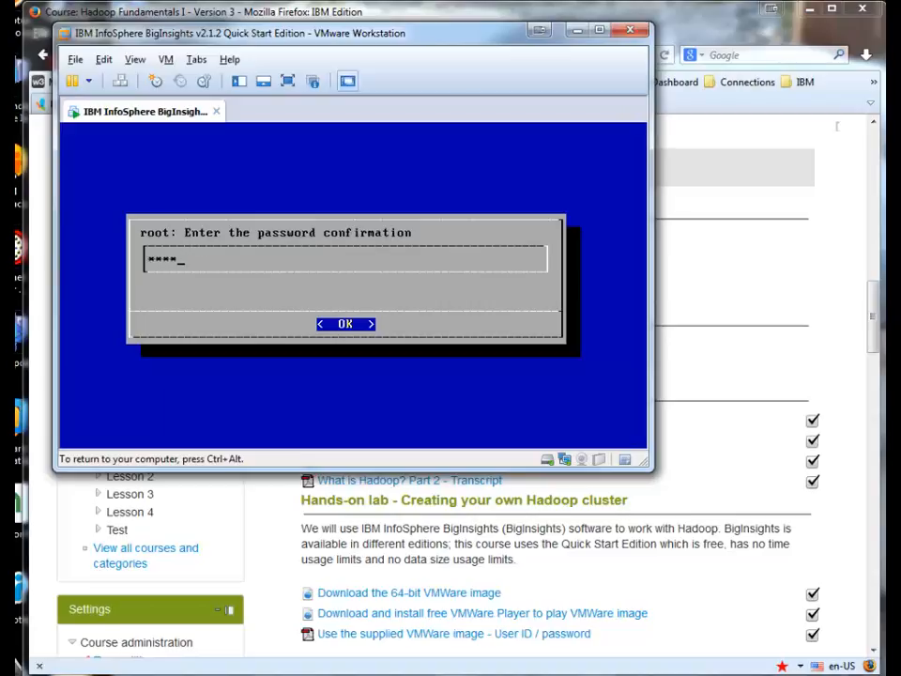
key(Return)
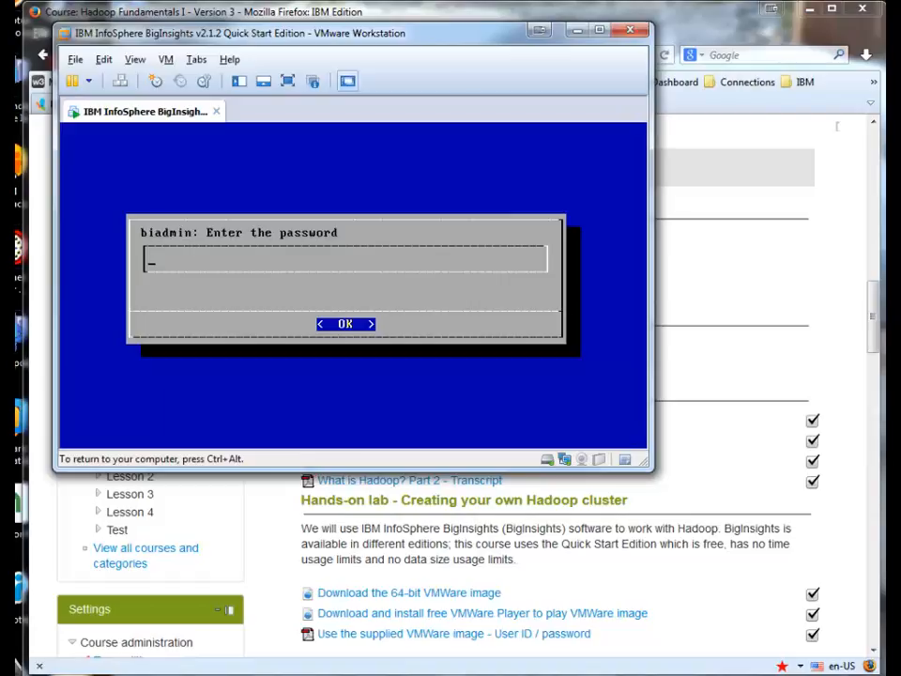
Step: Enter and confirm the biadmin user's password to finish setup
text(biadmi)
key(Return)
text(biadmin)
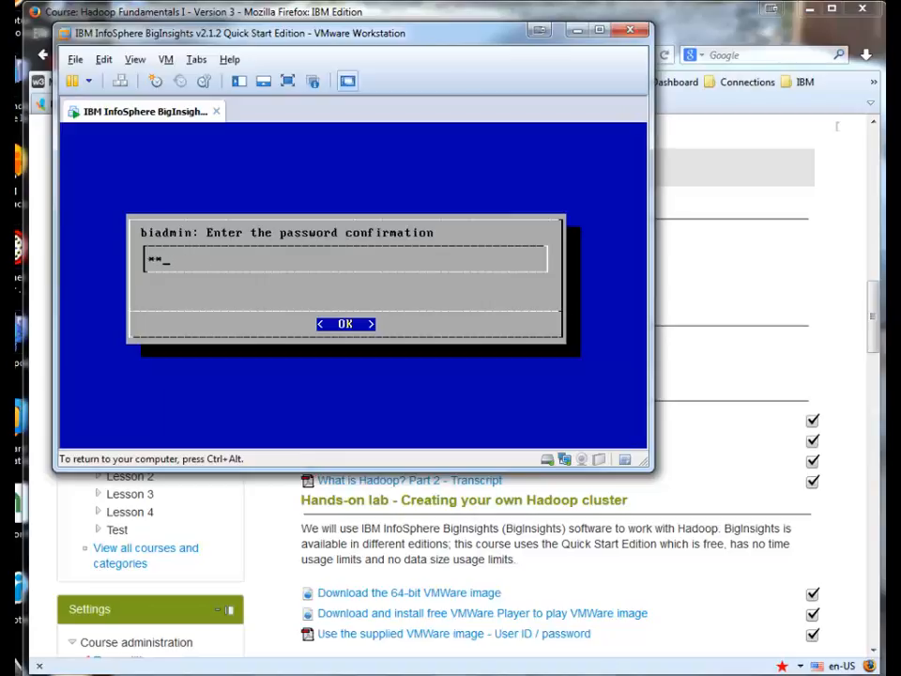
key(Return)
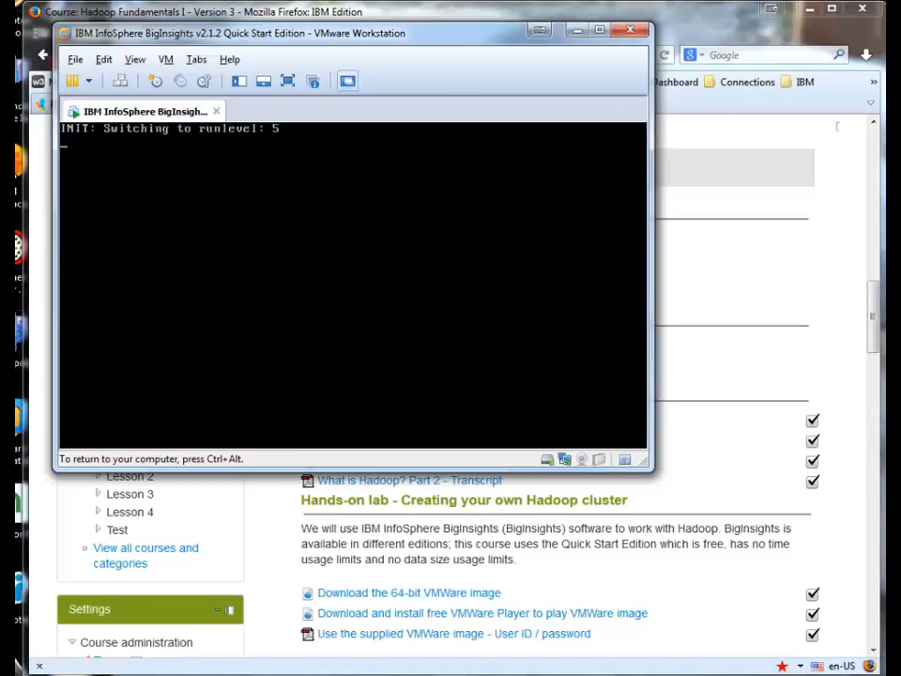